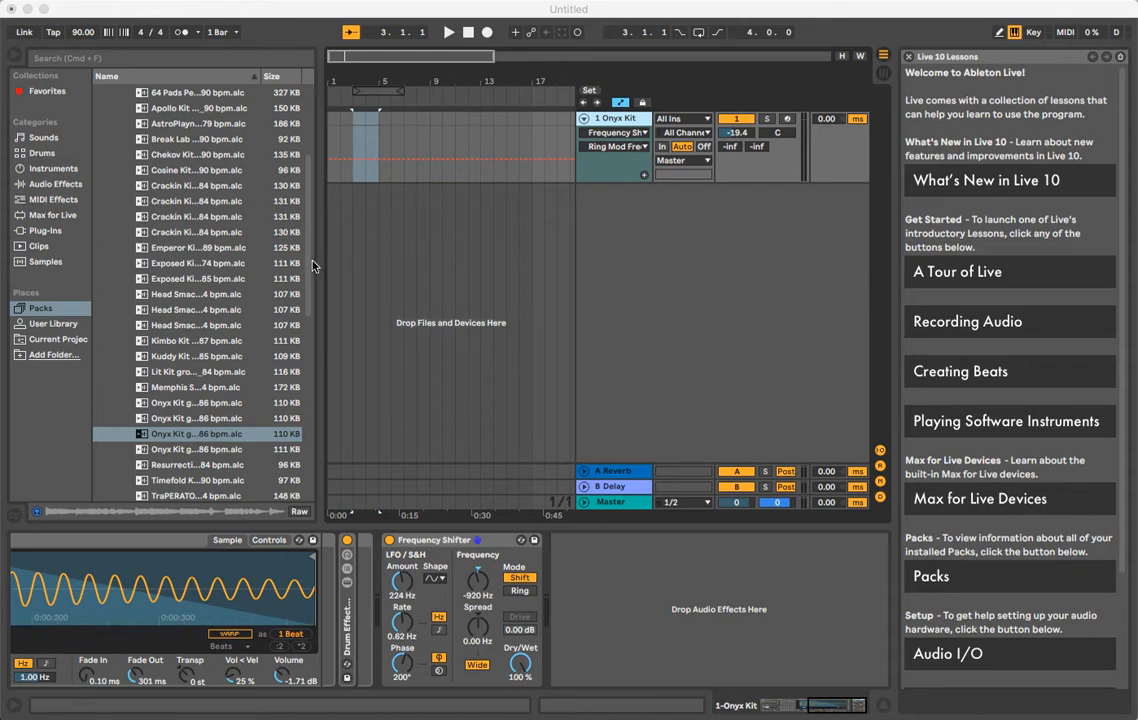
- Place the selected Onyx Kit groove MIDI clip from the Drum Essentials 60 - 90 bpm folder at bar 3 of the Onyx Kit track
click(311, 265)
drag(307, 240, 219, 172)
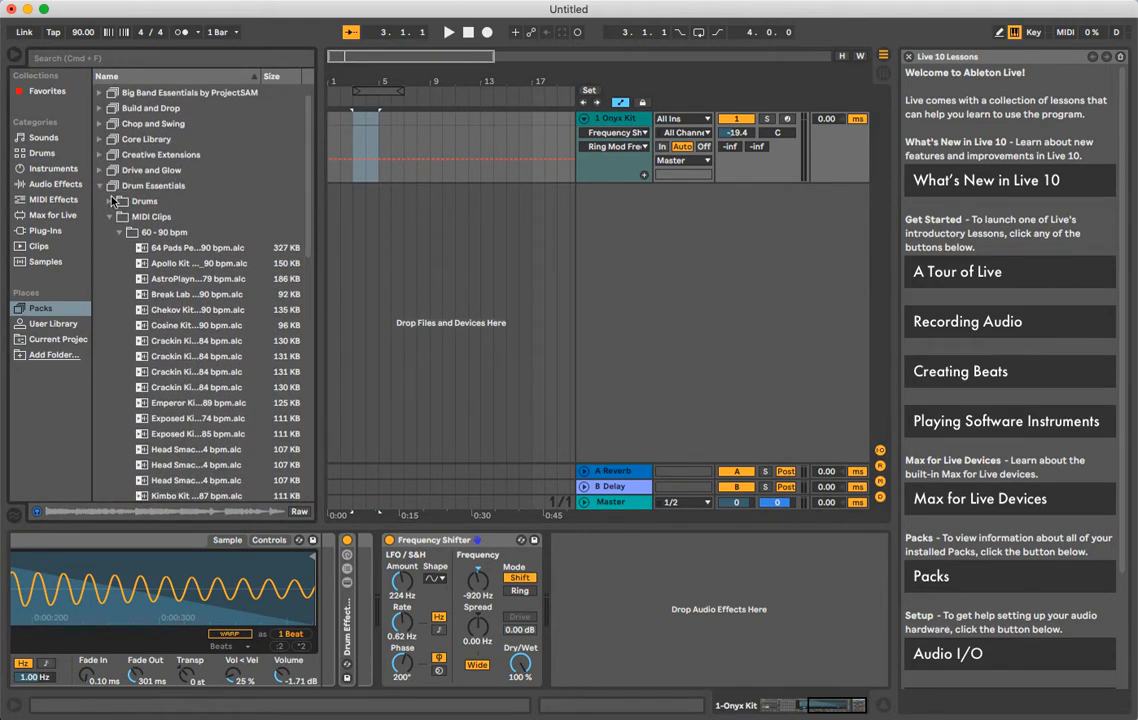
drag(305, 121, 300, 232)
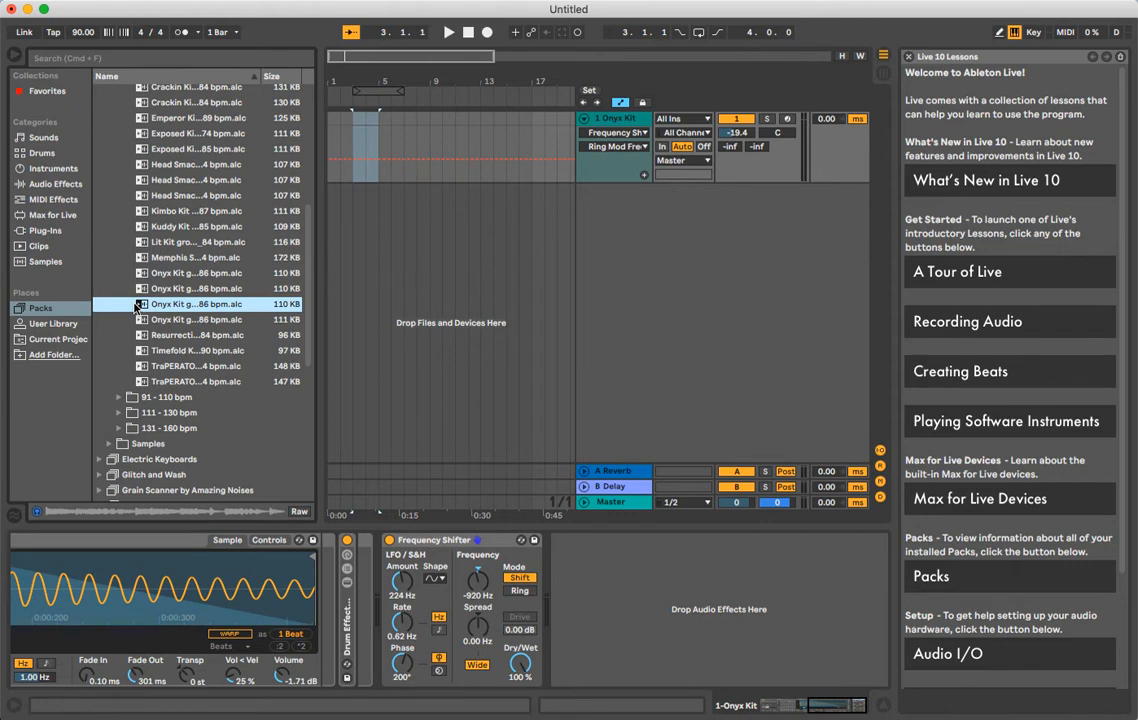
drag(140, 305, 372, 111)
drag(140, 307, 355, 142)
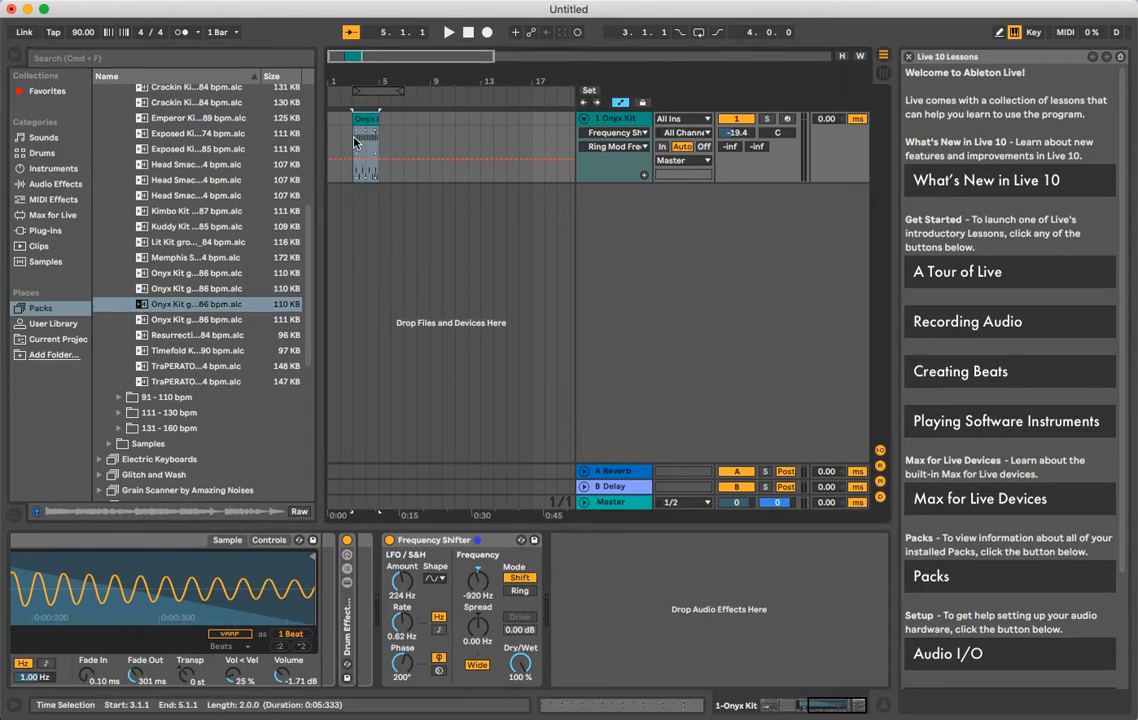
- Duplicate the Onyx Kit clip six times back to back, filling the track up to bar 17
key(super+d)
key(super+d)
key(super+d)
key(super+d)
key(super+d)
key(super+d)
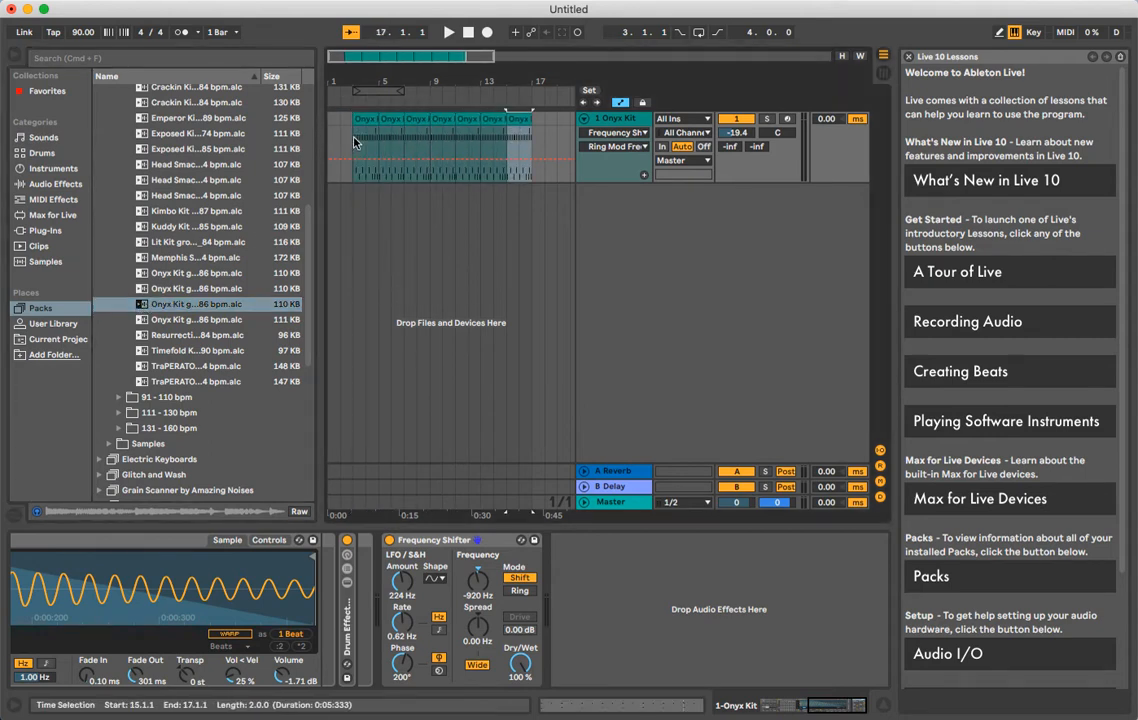
- Play the arrangement from bar 3, at the start of the Onyx Kit clips
key(space)
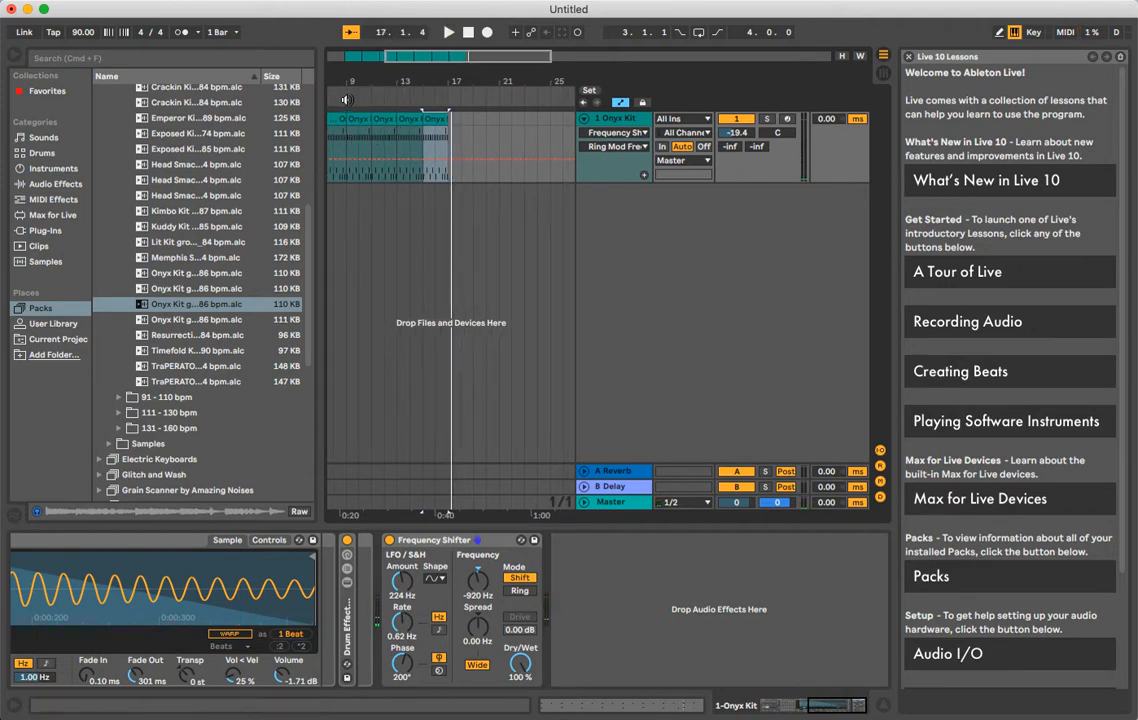
drag(477, 56, 419, 55)
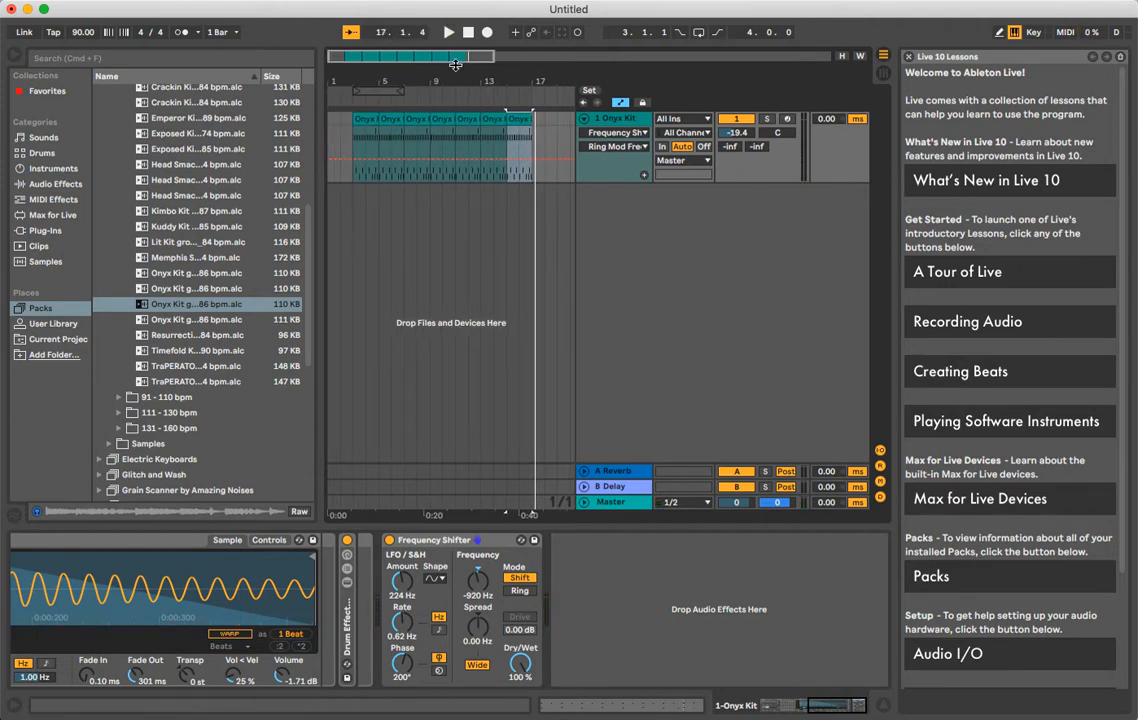
click(348, 120)
key(space)
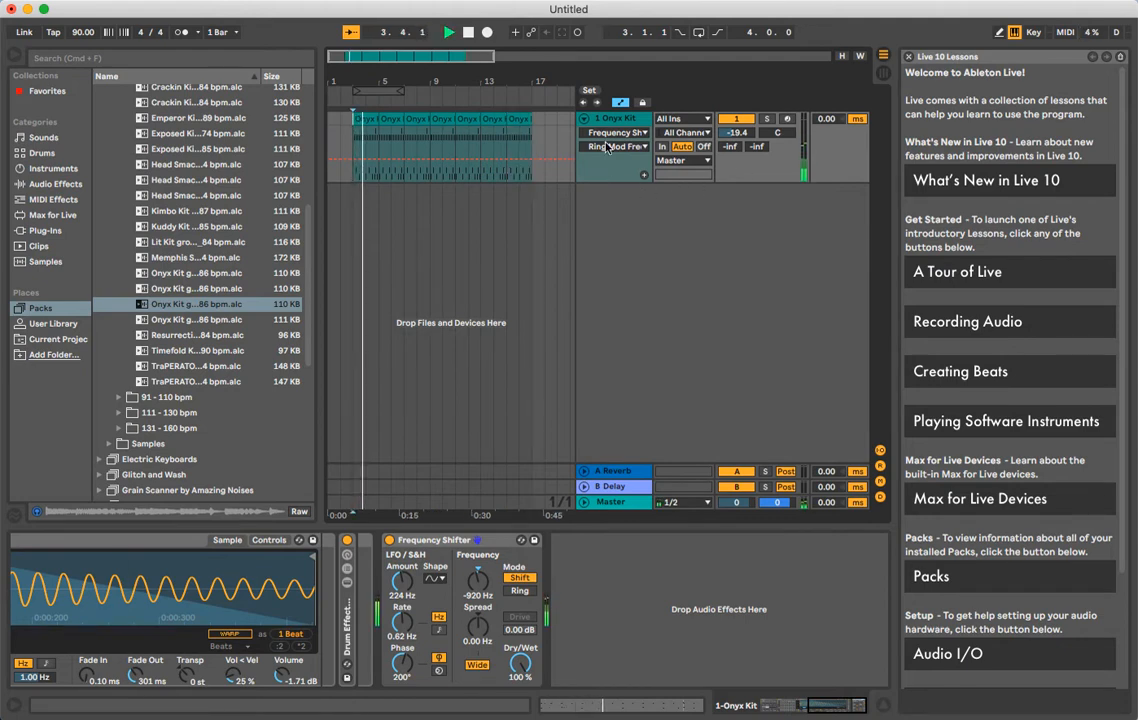
- Compare the Frequency Shifter's Ring and Shift modes during playback, leave it on Ring, and stop playback
mouse_move(480, 600)
mouse_down()
mouse_move(480, 578)
mouse_move(480, 606)
mouse_up()
click(518, 591)
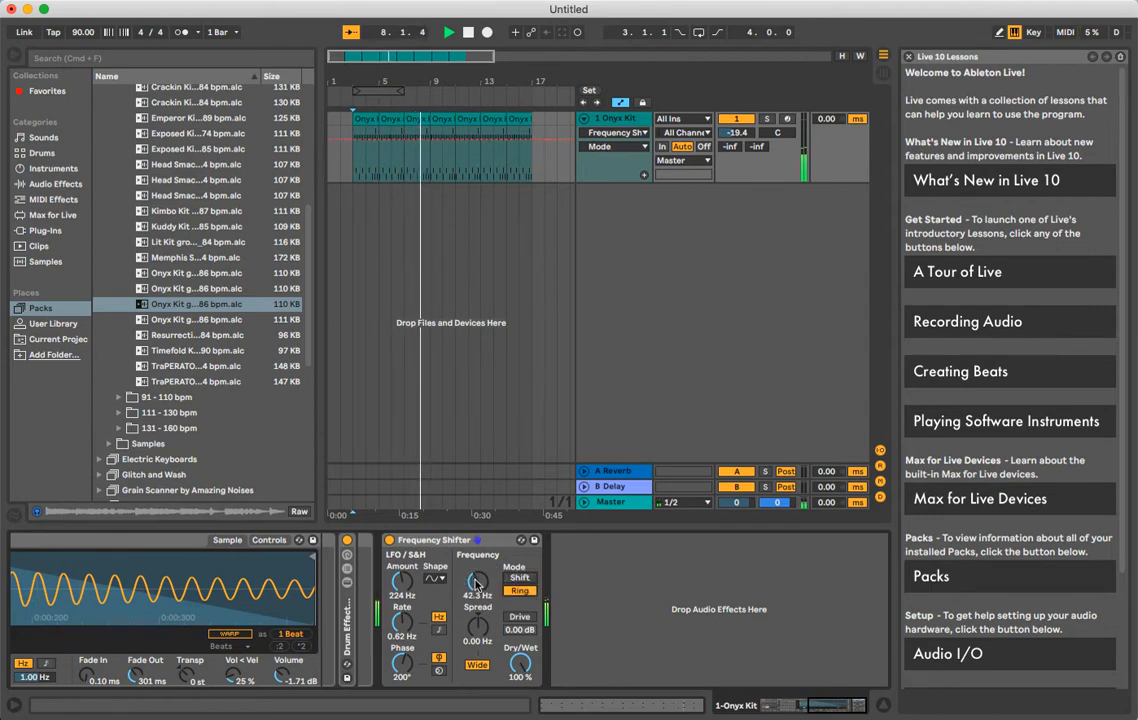
click(519, 578)
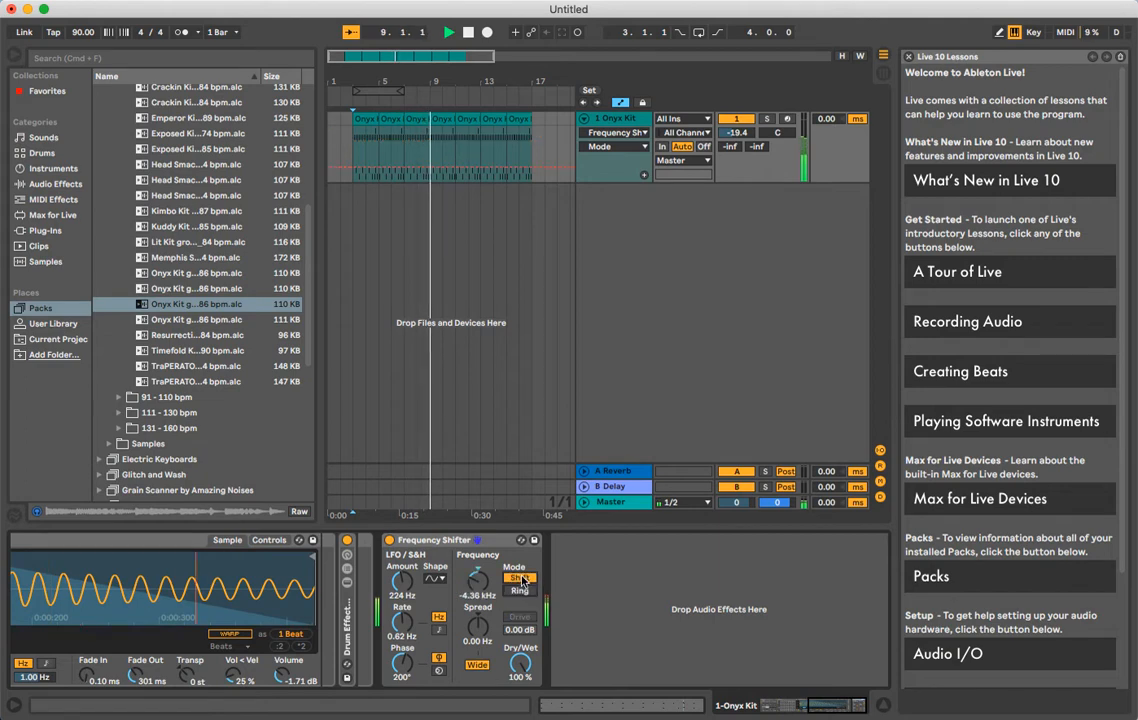
click(519, 590)
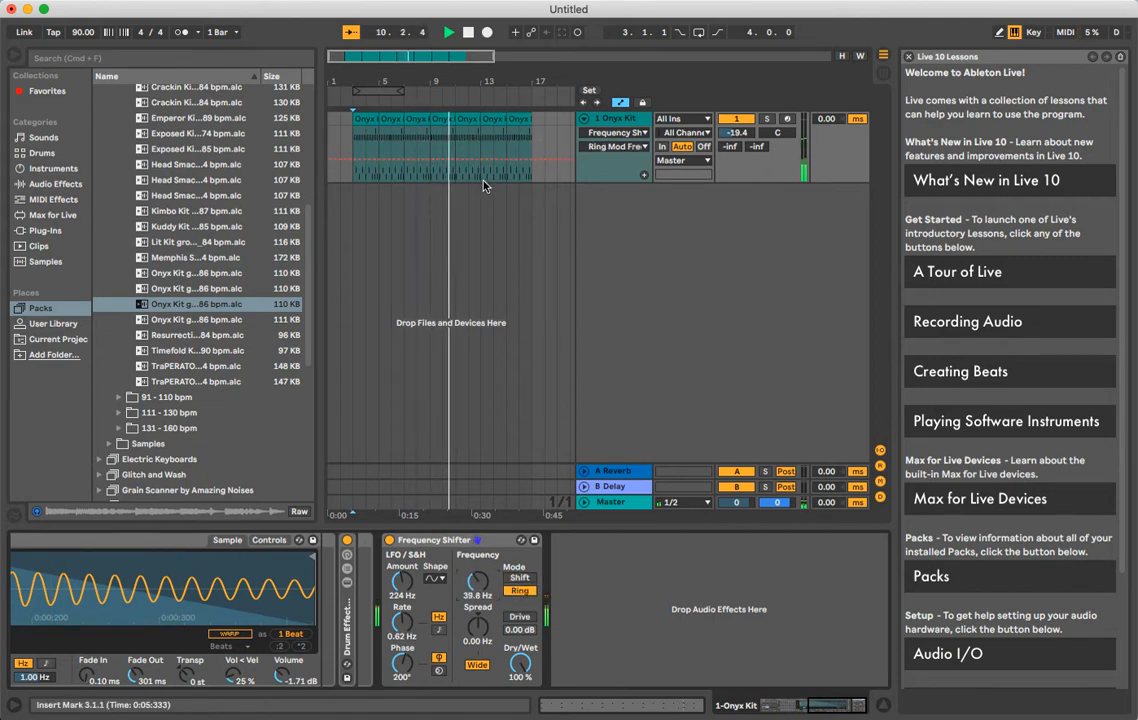
mouse_move(358, 163)
key(space)
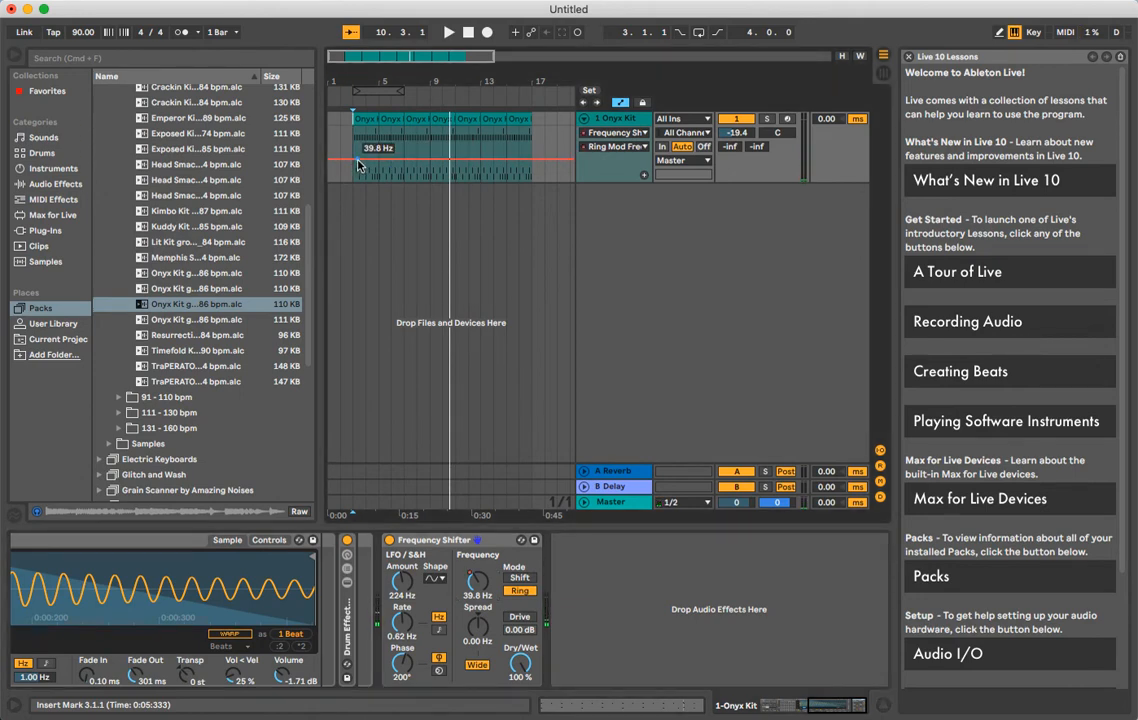
- Draw a zigzag Ring Mod Frequency automation on the Onyx Kit track, with peaks of 486 Hz at bar 6 and 2.53 kHz at bar 10
click(620, 102)
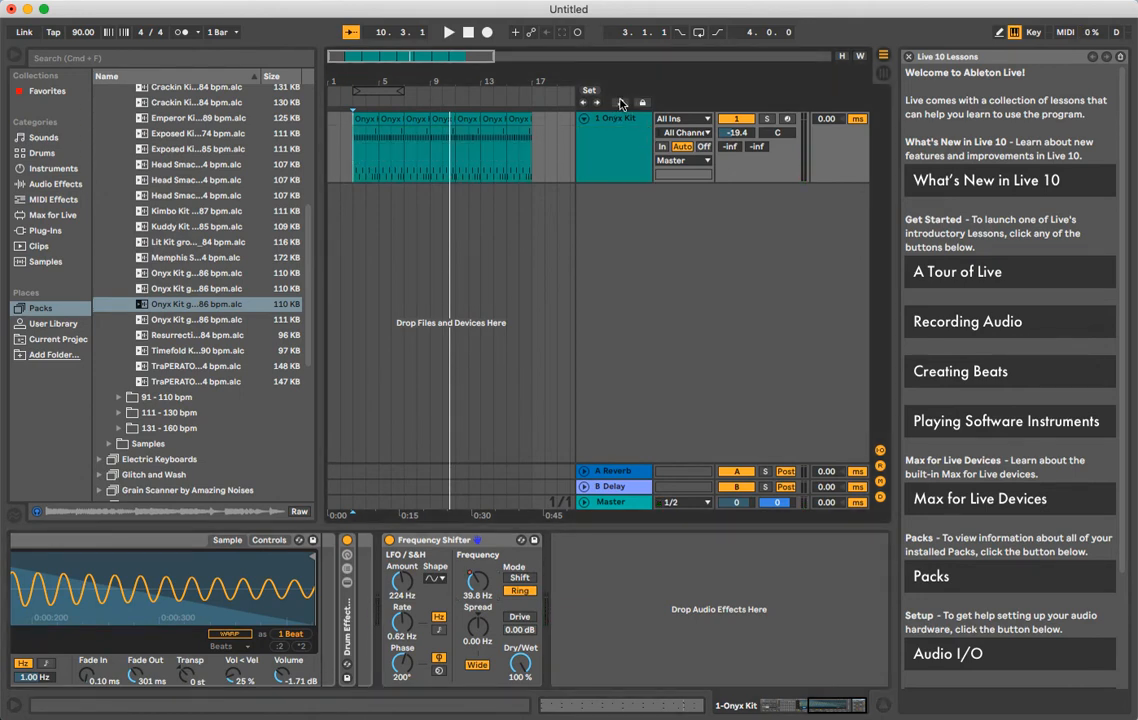
click(620, 103)
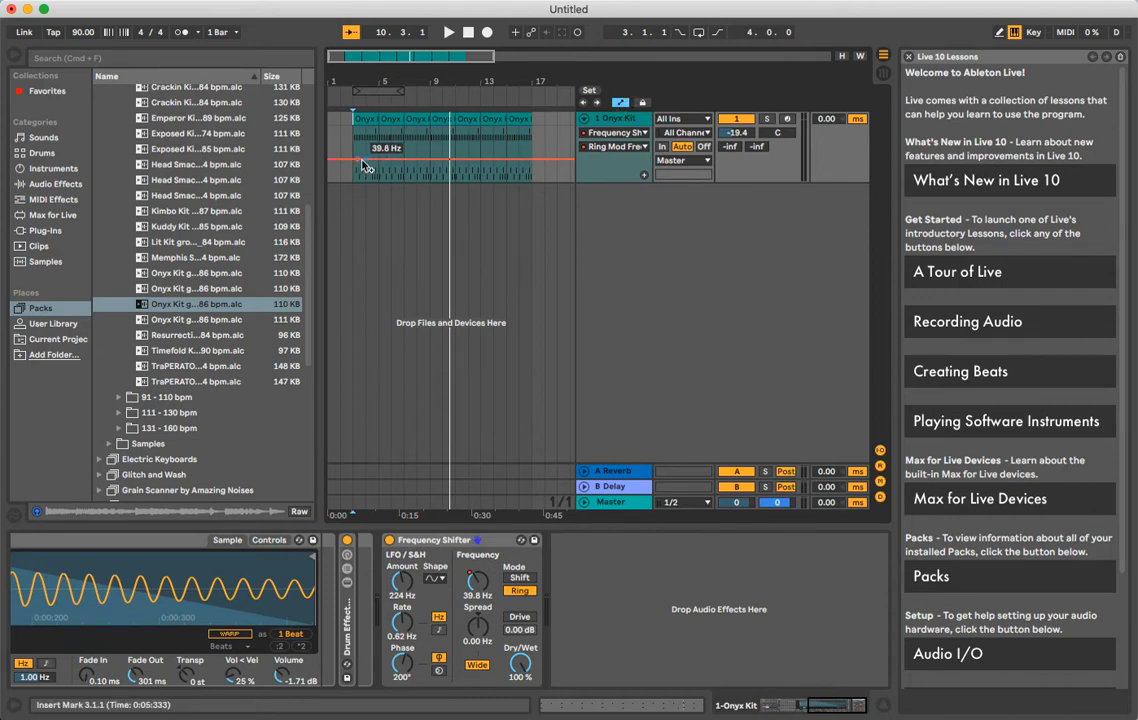
drag(378, 152, 378, 178)
double_click(391, 145)
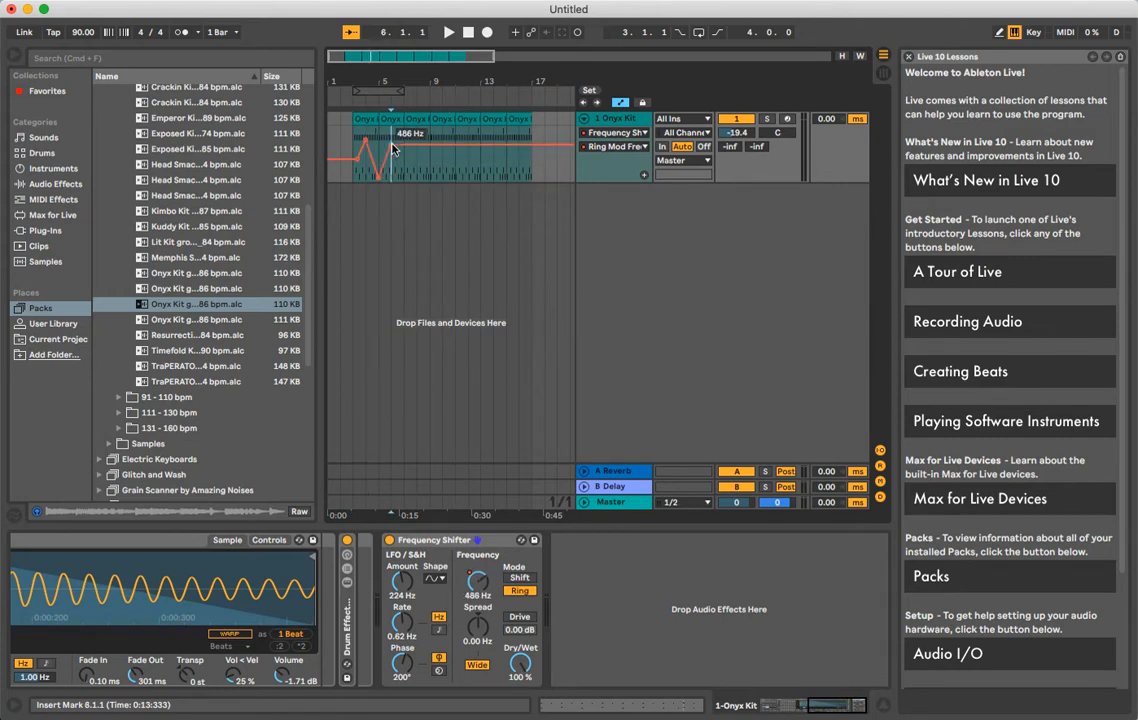
double_click(417, 168)
double_click(442, 136)
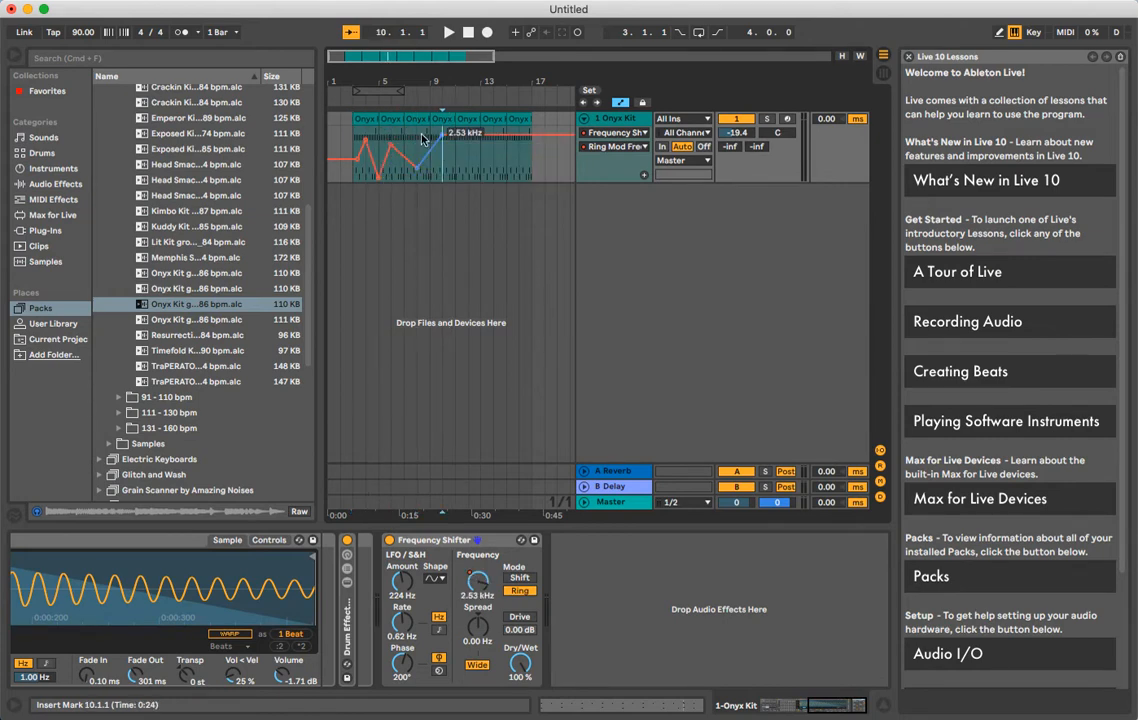
- Play the arrangement from bar 2 to hear the Ring Mod Frequency automation, and stop playback
click(341, 114)
key(space)
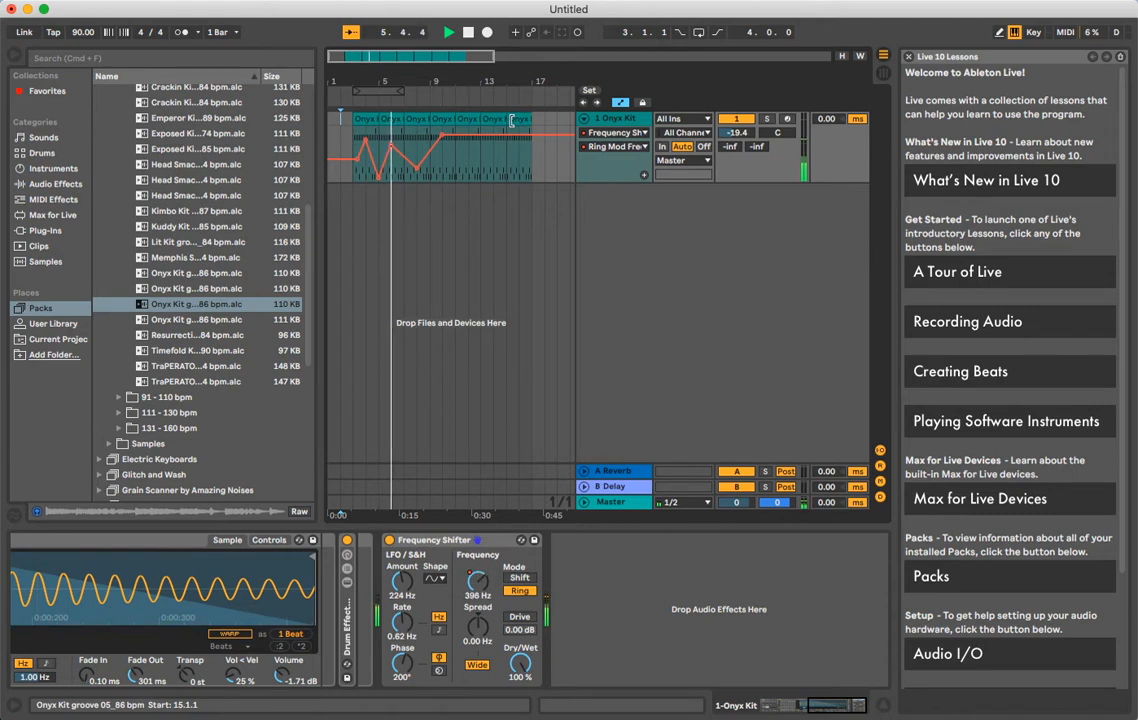
click(470, 33)
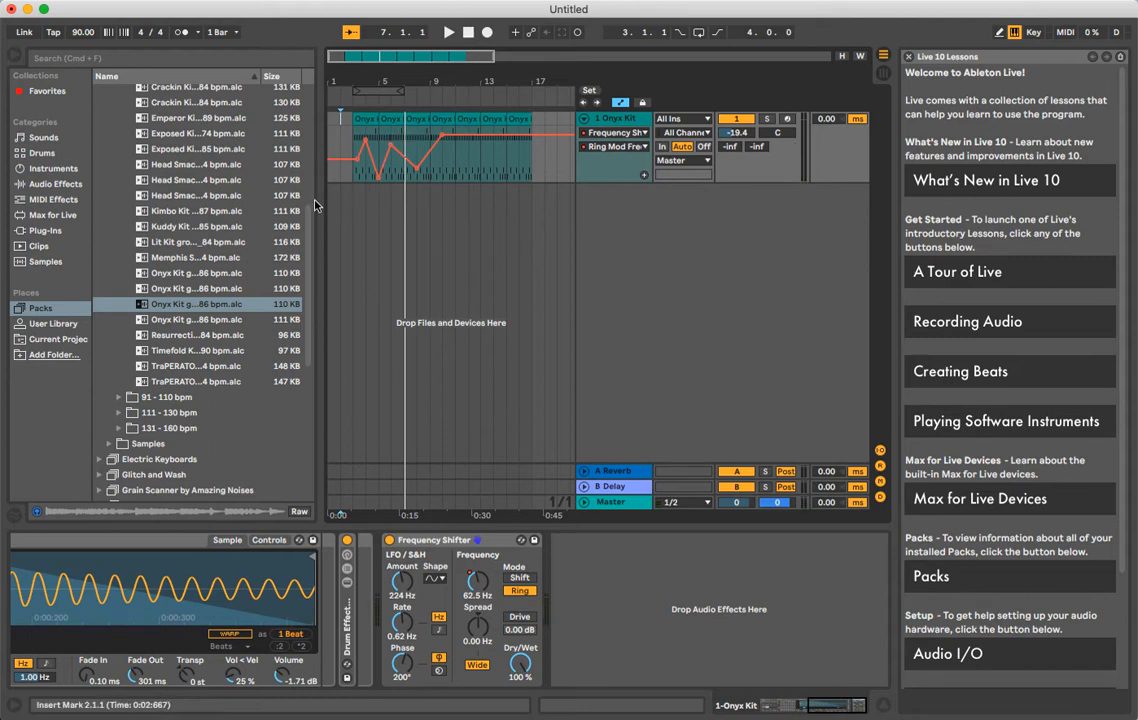
- Add the Collision instrument on a new MIDI track below the Onyx Kit track
drag(310, 221, 312, 62)
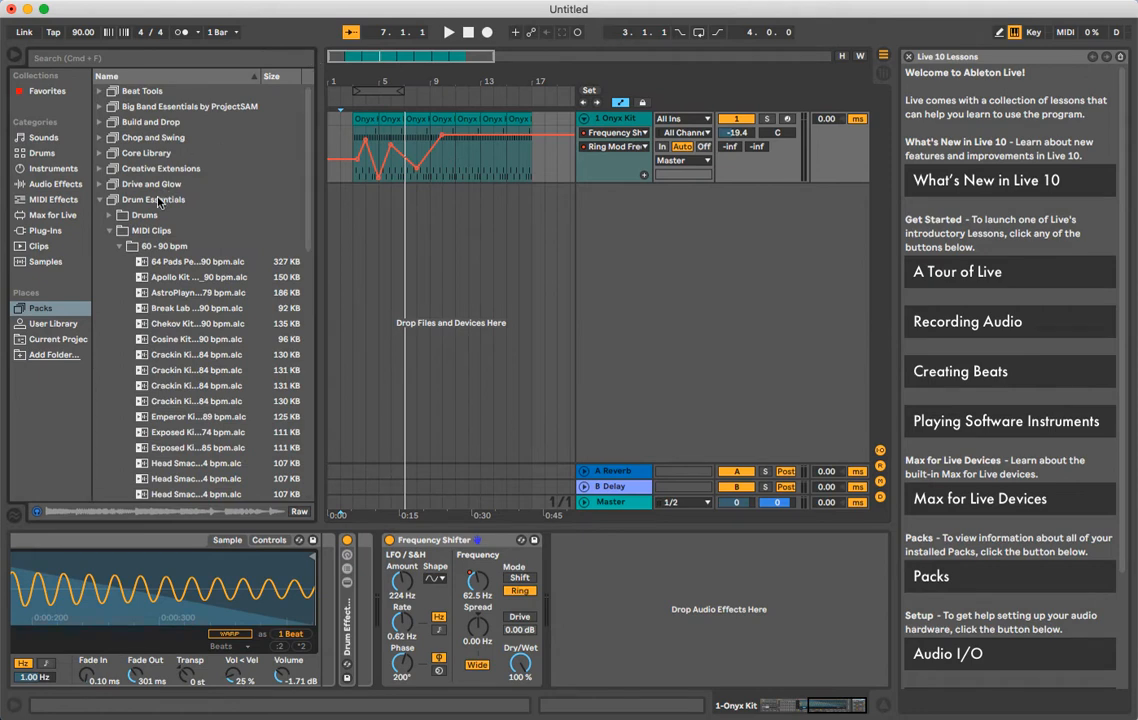
mouse_move(306, 166)
mouse_down()
mouse_move(300, 382)
mouse_move(317, 152)
mouse_up()
click(99, 200)
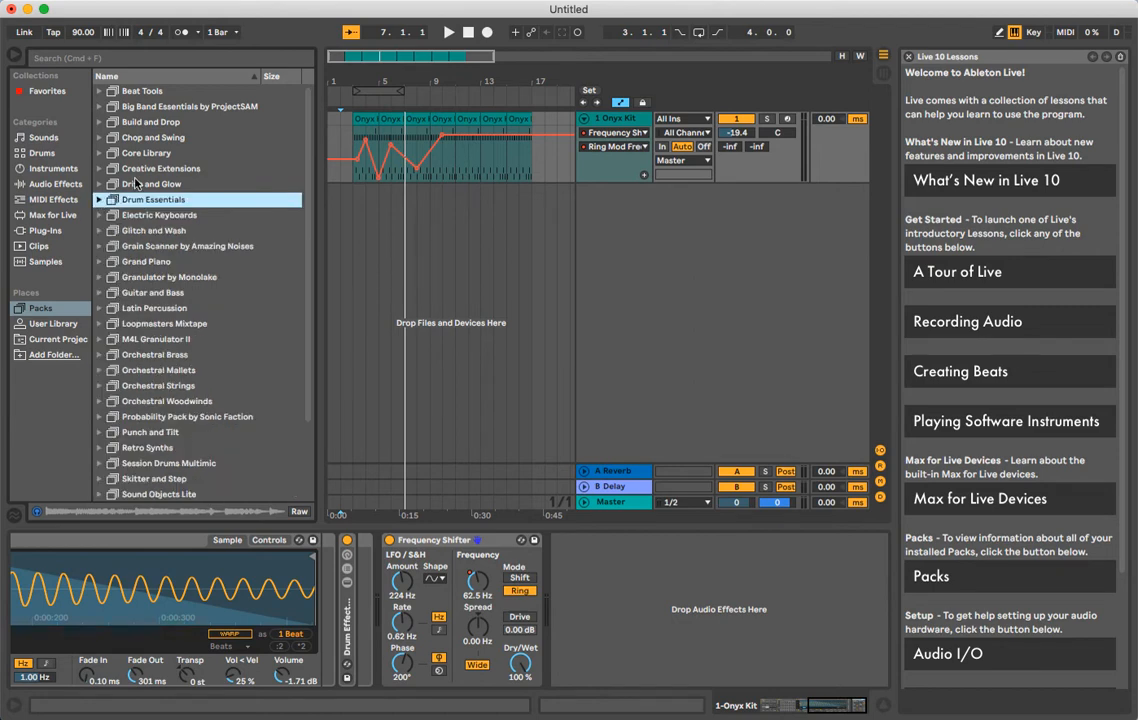
click(45, 170)
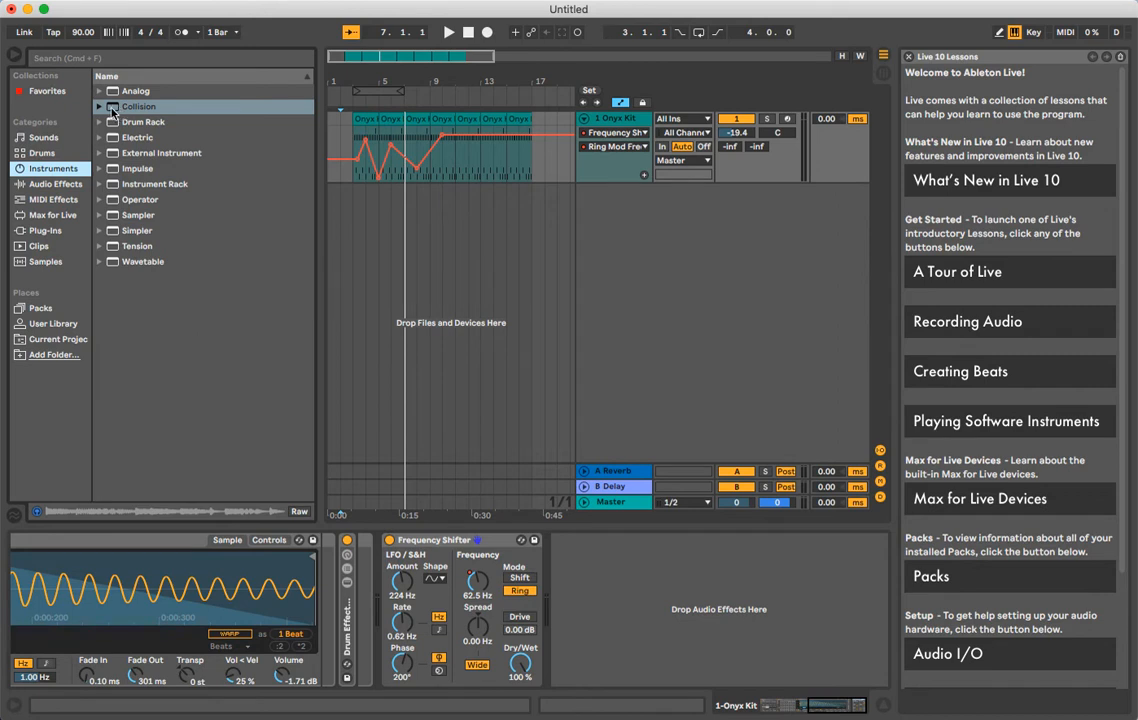
drag(113, 113, 670, 240)
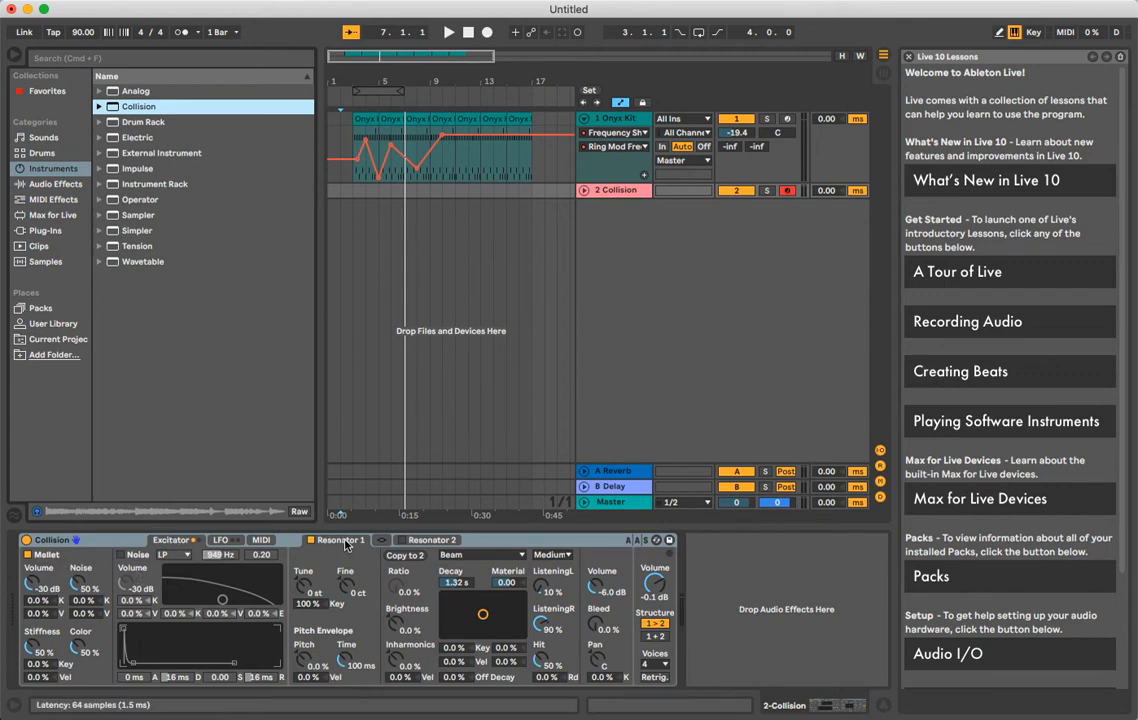
- Try the Marimba and String types for Collision's Resonator 1 while playing notes, with String at 2.28 s decay and -36.17 material
key(a)
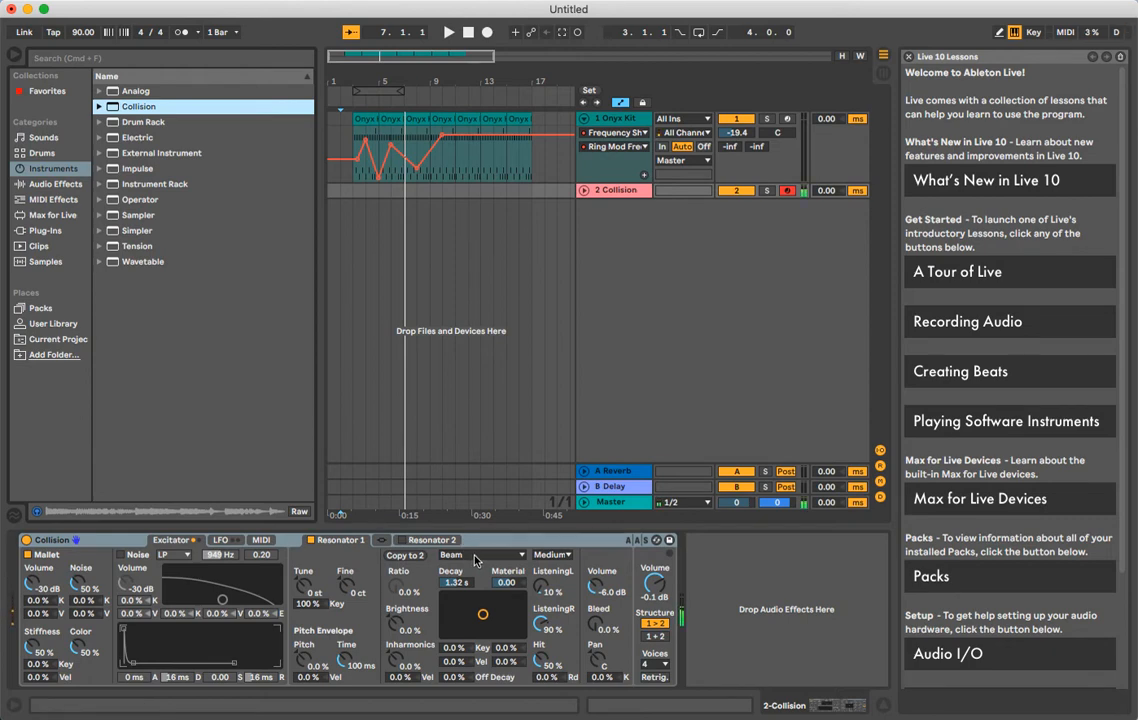
click(474, 556)
click(475, 582)
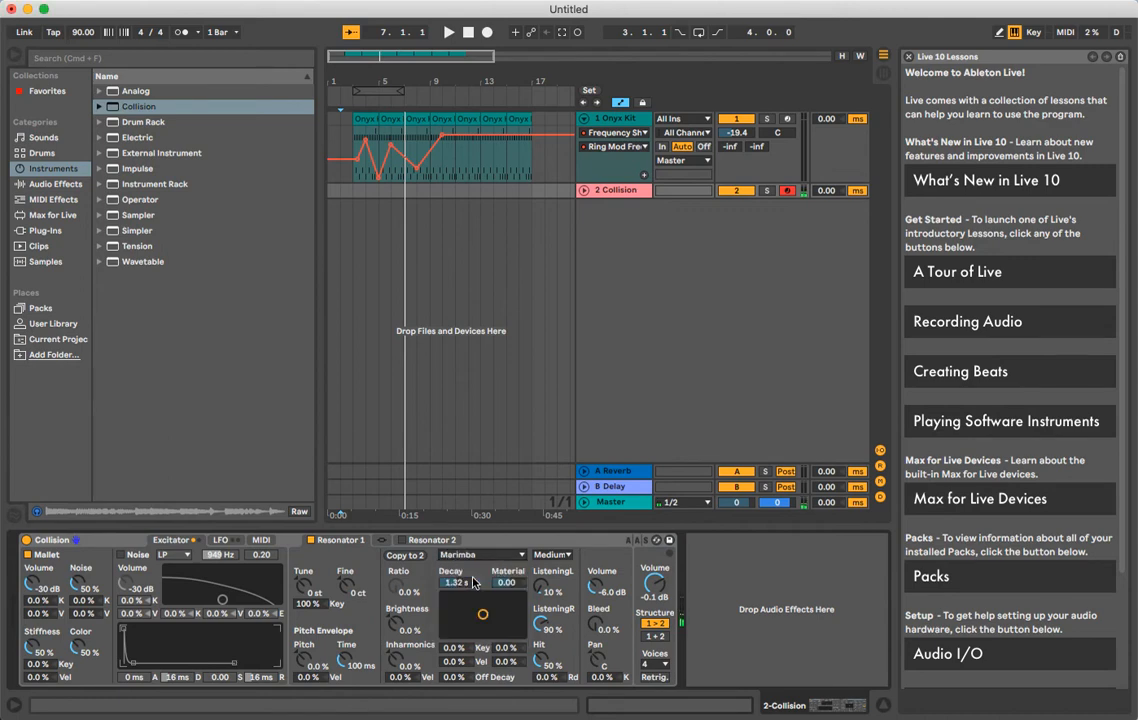
click(470, 555)
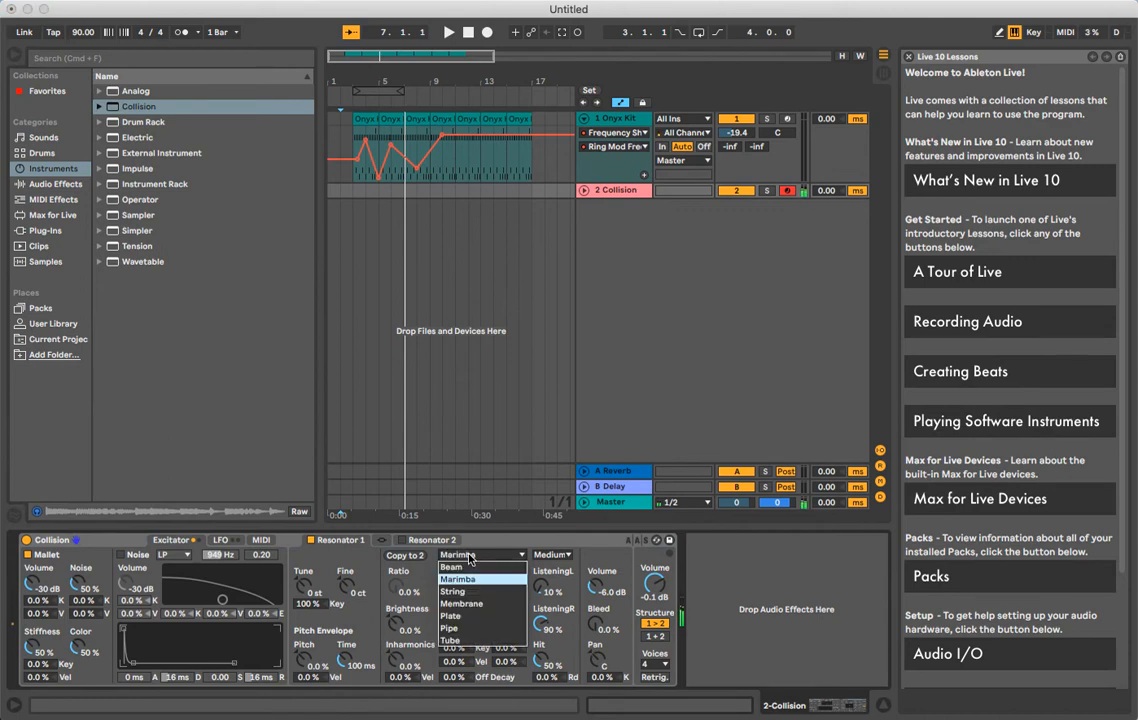
click(420, 523)
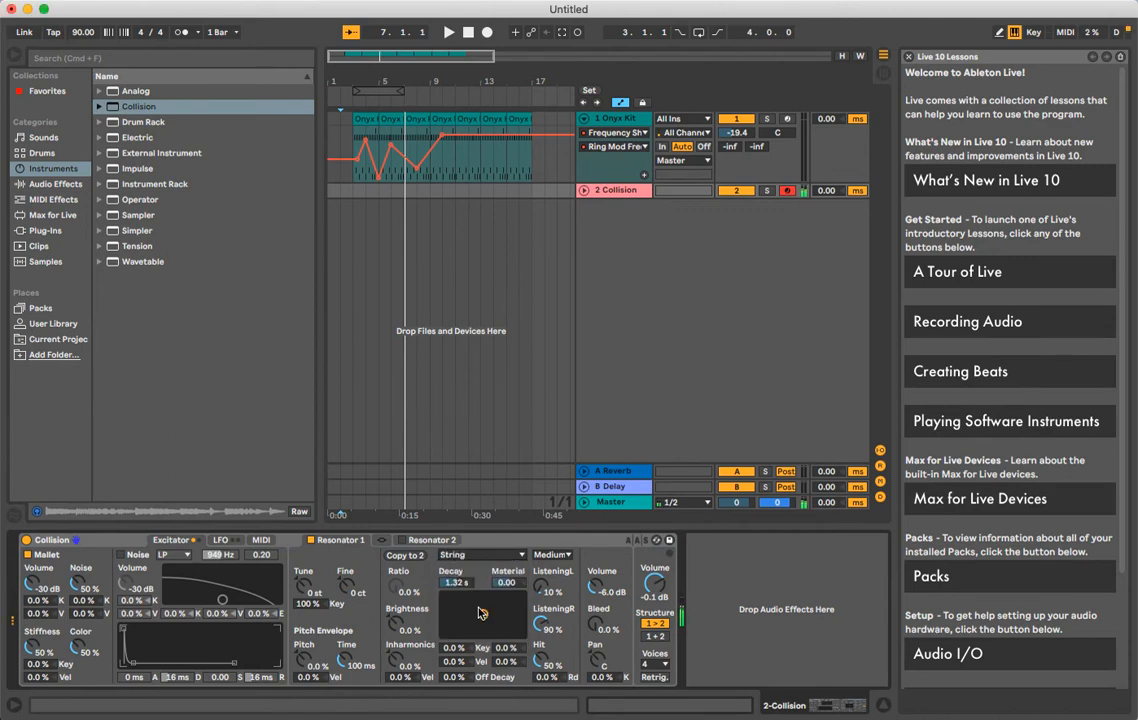
key(a)
mouse_move(485, 614)
mouse_down()
mouse_move(511, 603)
mouse_move(446, 618)
mouse_move(487, 600)
mouse_move(462, 612)
mouse_move(489, 622)
mouse_up()
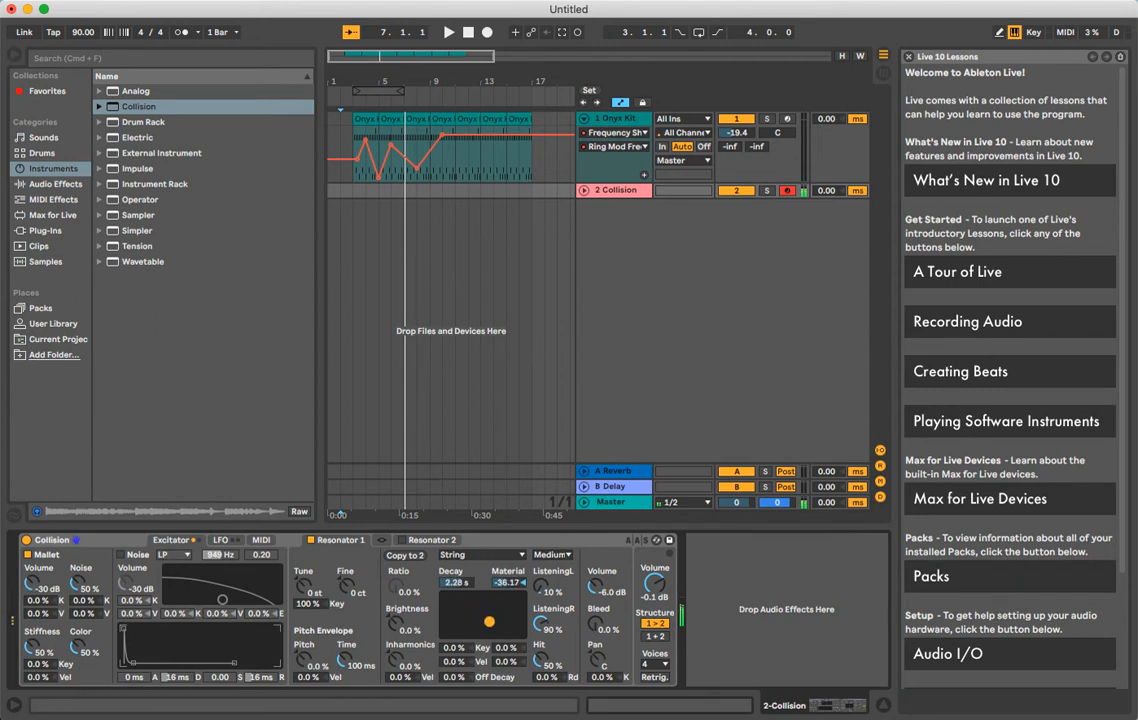
- Switch Resonator 1 to Membrane with a decay of 3.21 s and a material of 2.13
click(477, 555)
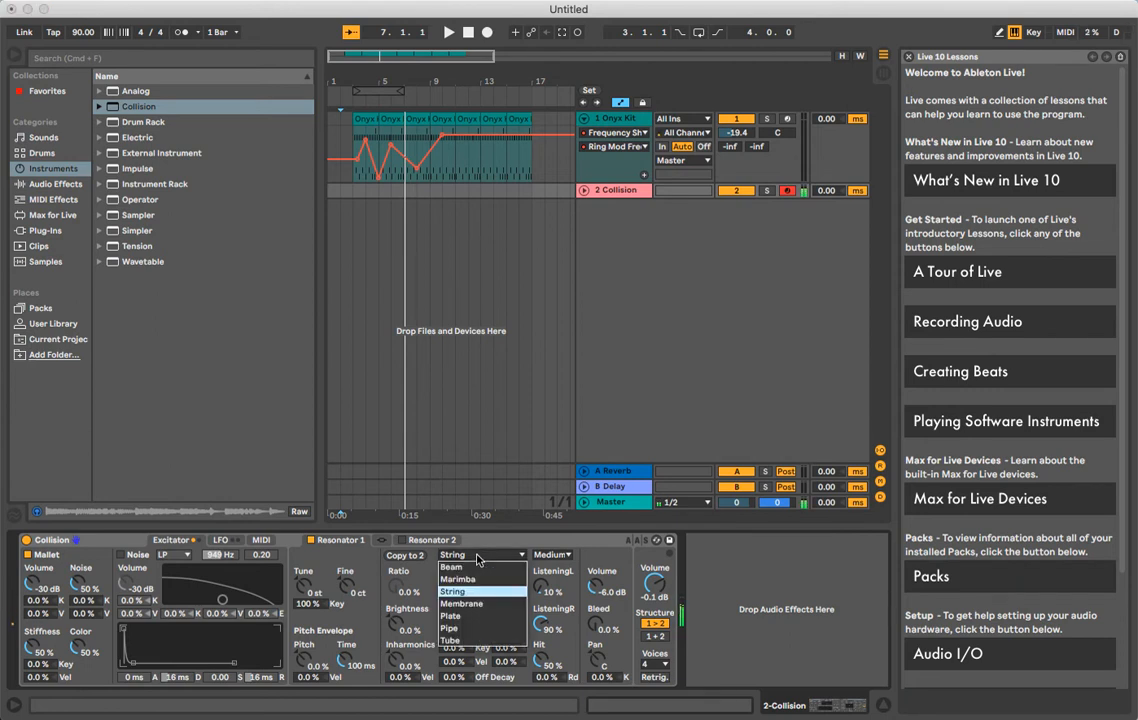
click(461, 604)
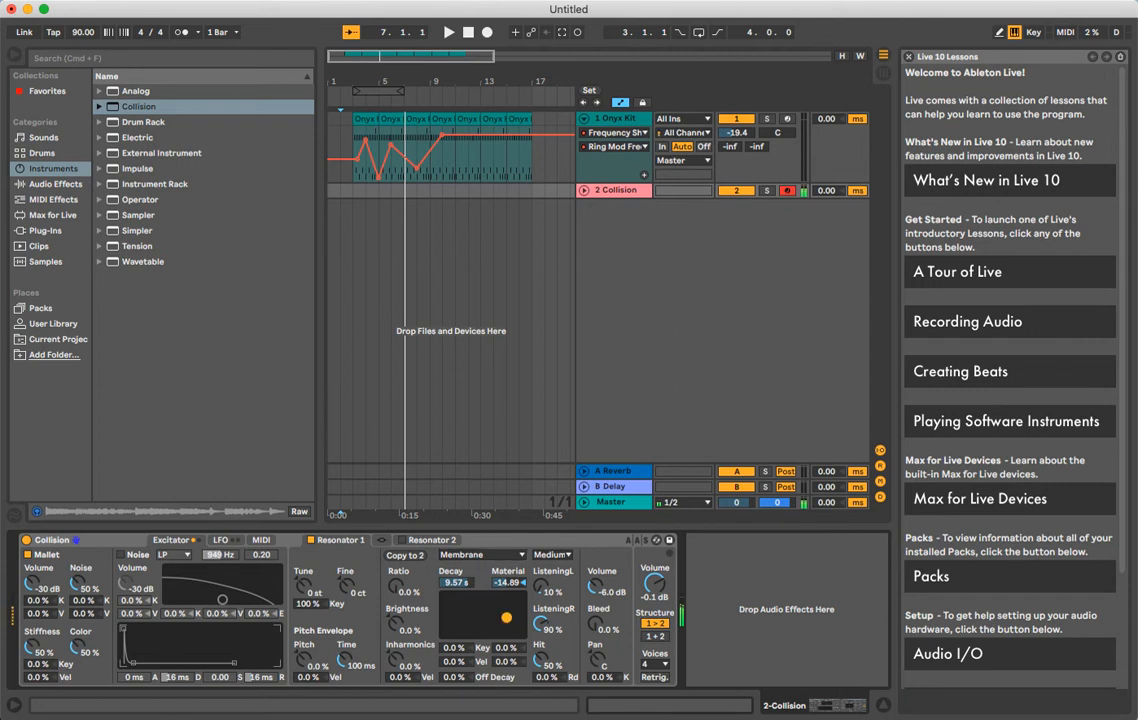
drag(506, 609, 486, 624)
- Set the mallet's stiffness to 51 % and noise to 53 %, and enable the Noise exciter with 61 ms attack and 78 ms decay
drag(33, 645, 33, 690)
drag(137, 668, 155, 658)
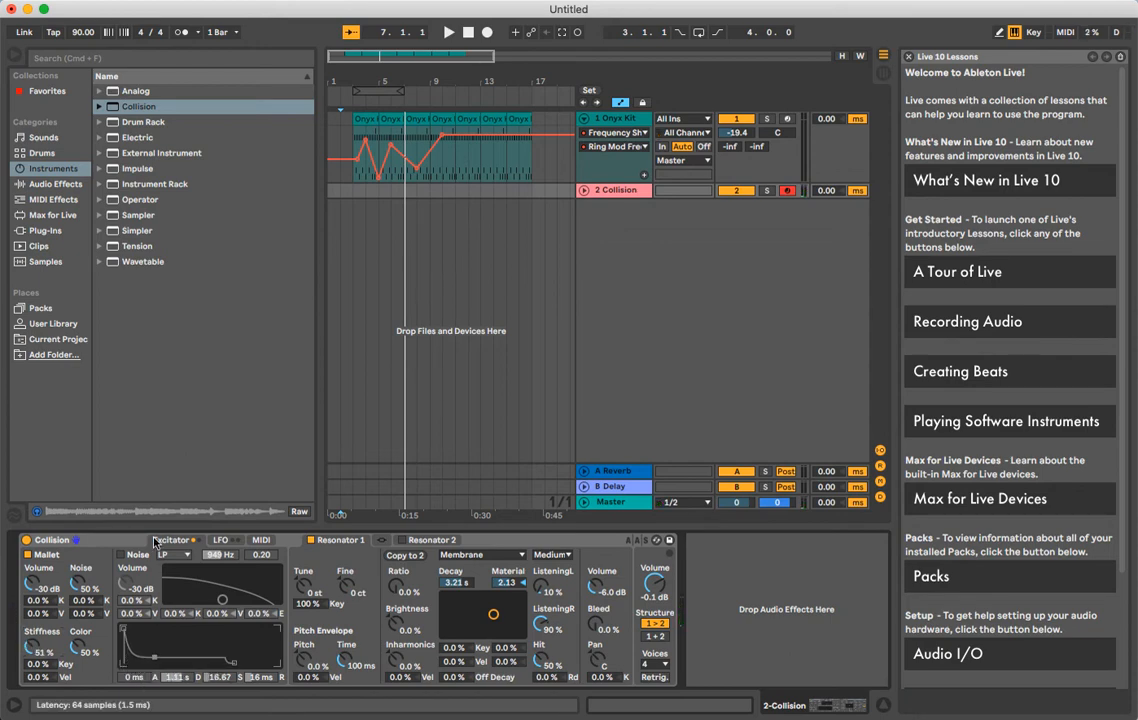
click(120, 554)
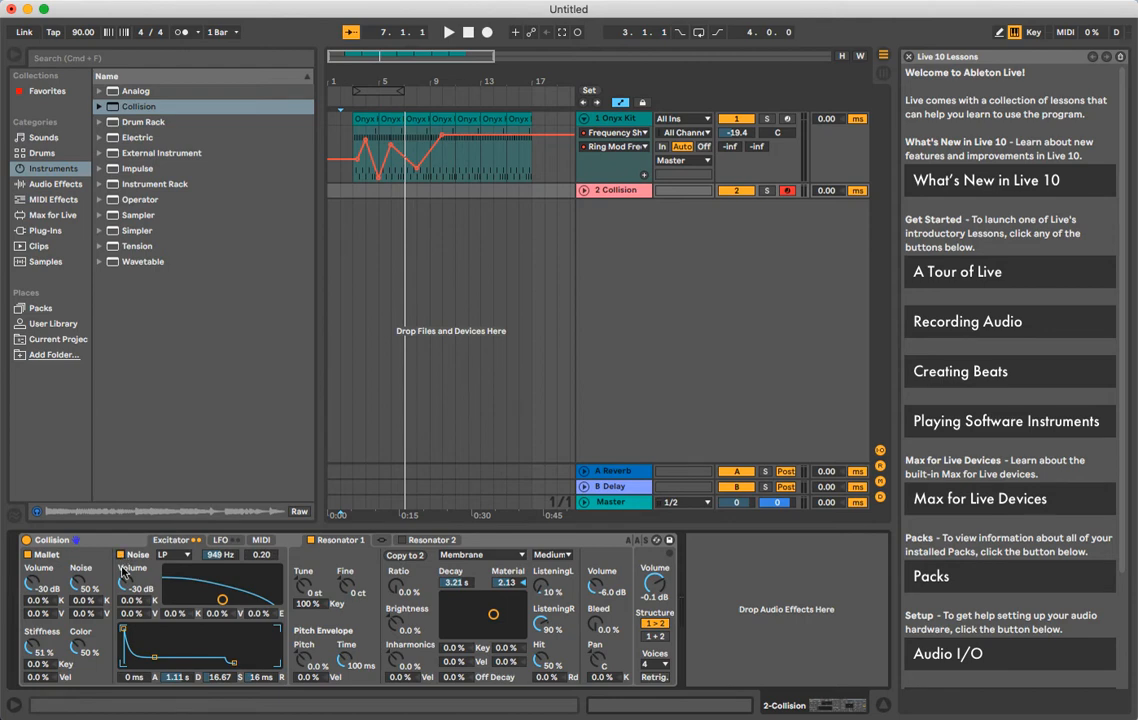
drag(154, 657, 146, 628)
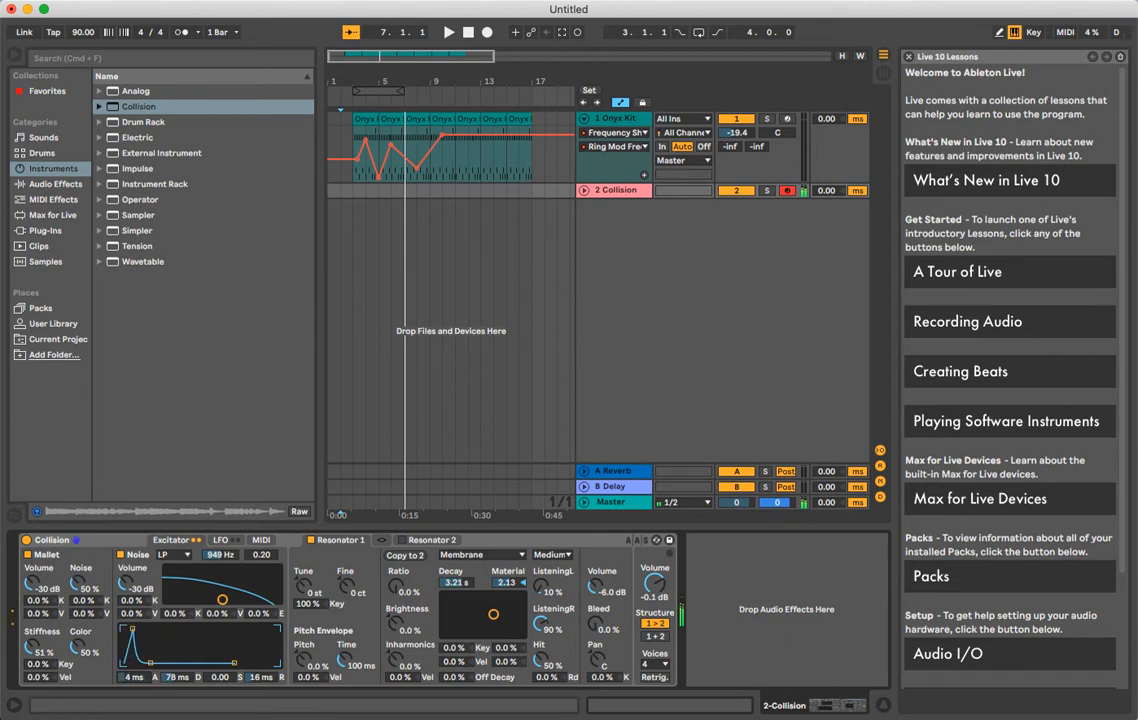
drag(86, 580, 80, 520)
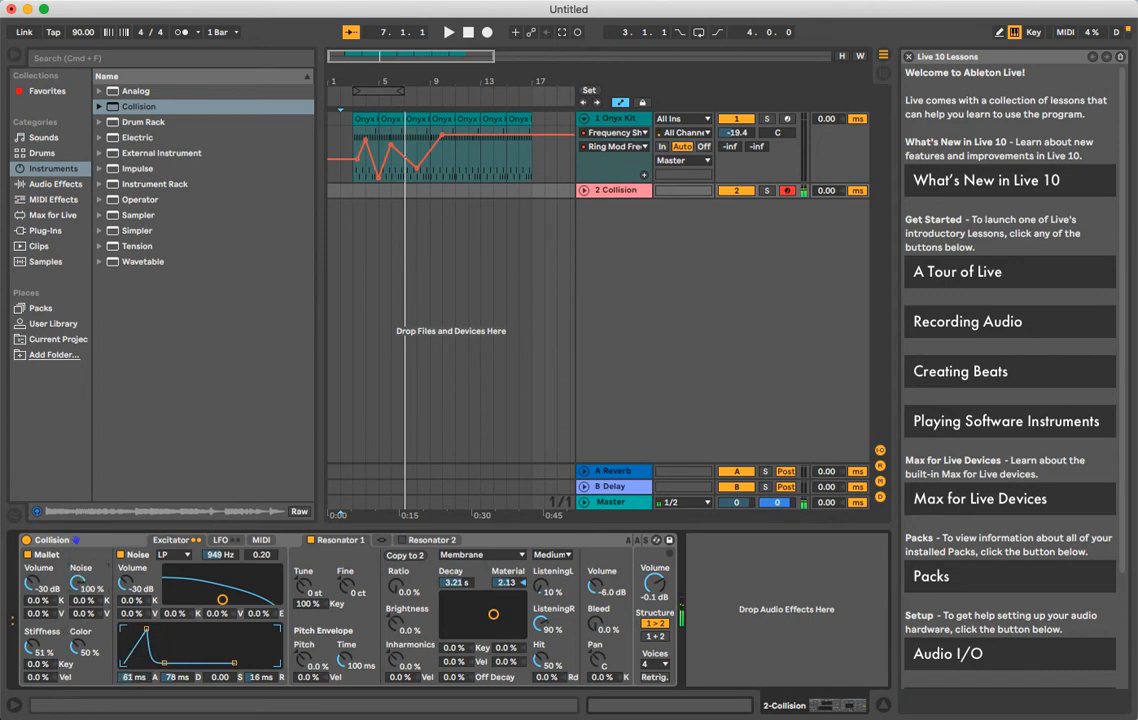
- Change Resonator 1 to Plate with a decay of 4.22 s and a material of 14.89
click(488, 555)
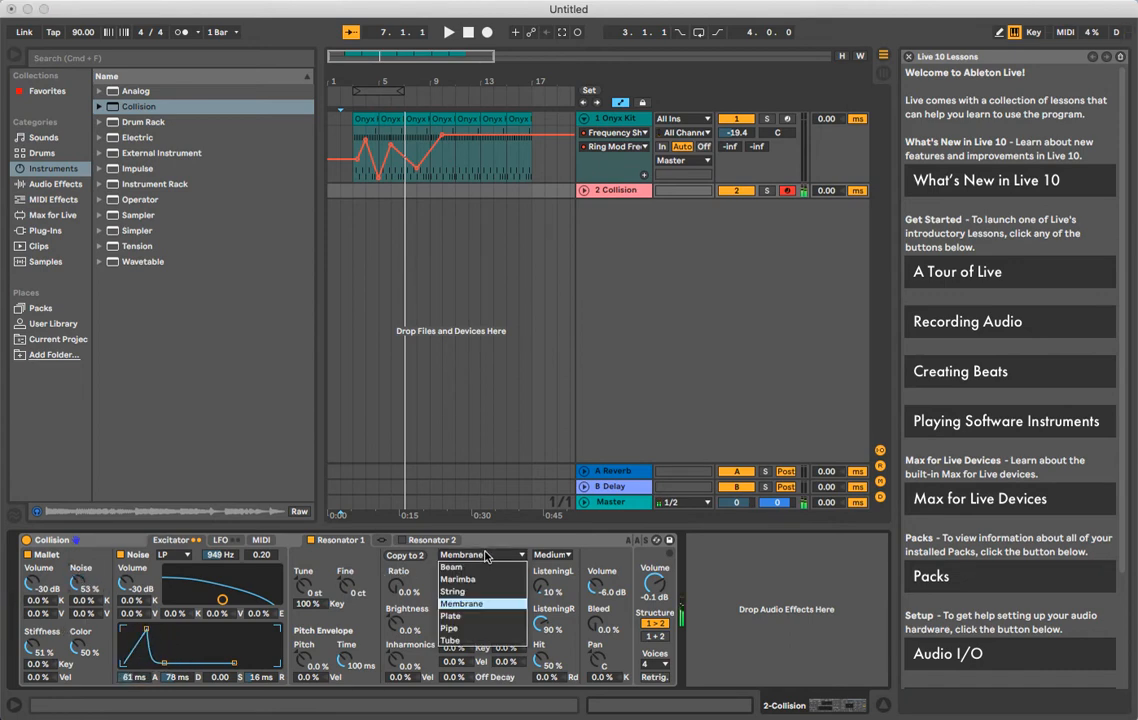
click(470, 617)
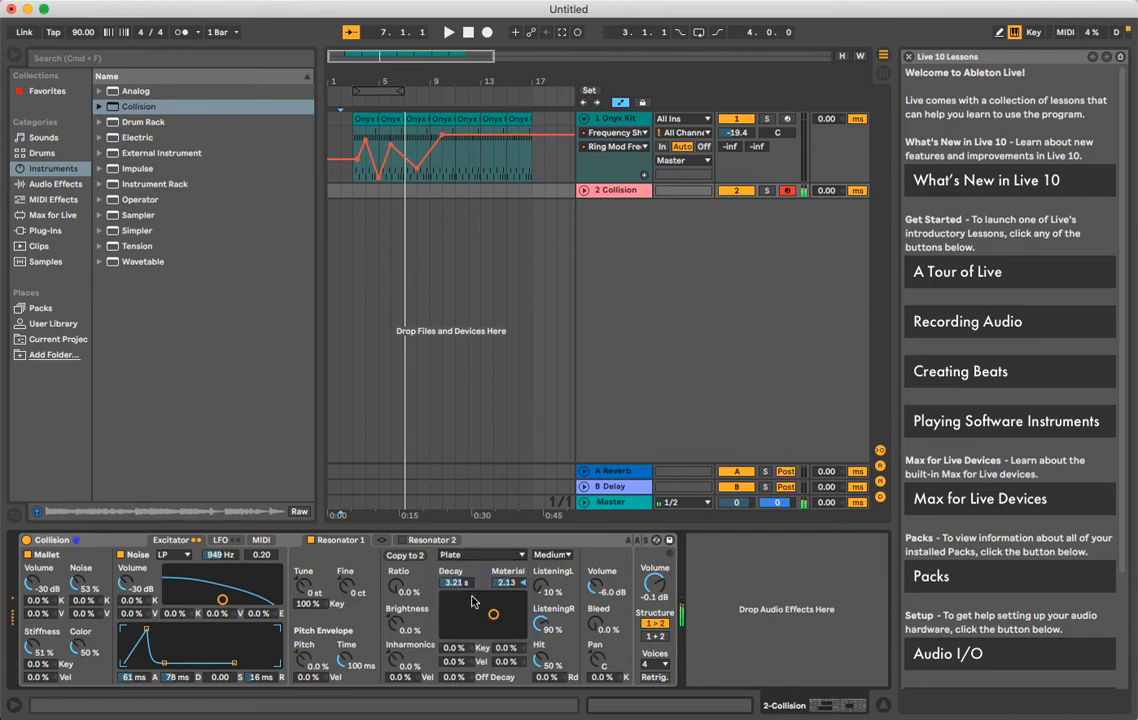
mouse_move(494, 617)
mouse_down()
mouse_move(487, 609)
mouse_move(497, 612)
mouse_up()
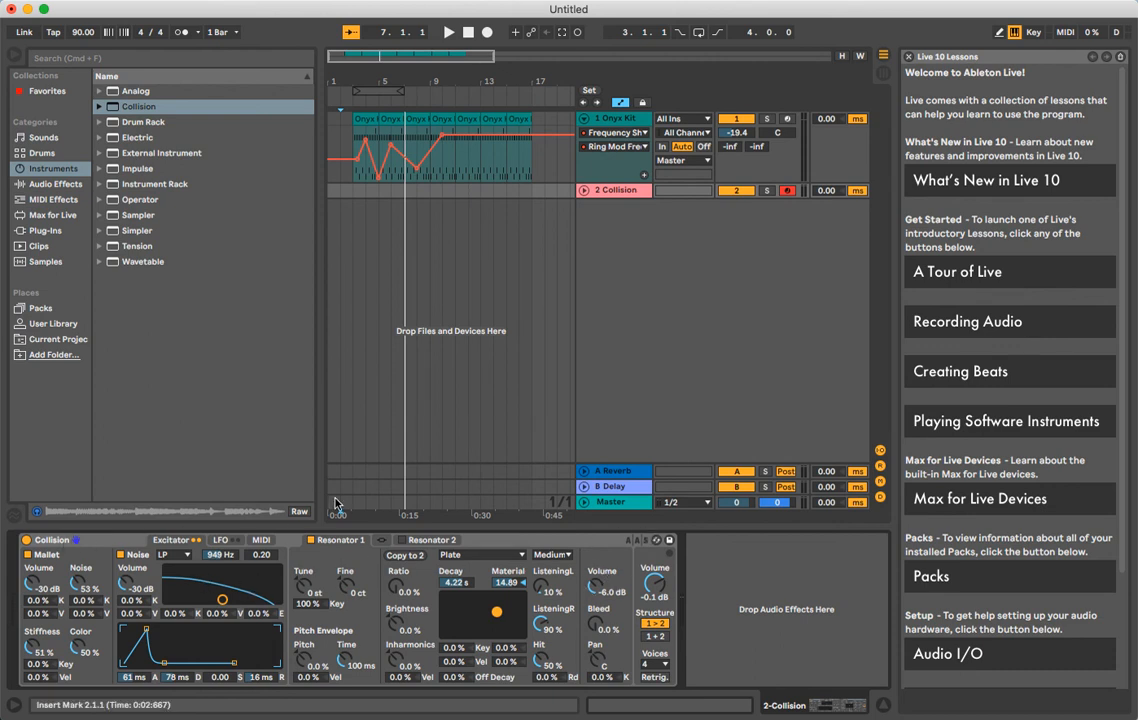
- Play the drum arrangement from bar 2 to hear it with the Collision sound, and stop playback
key(space)
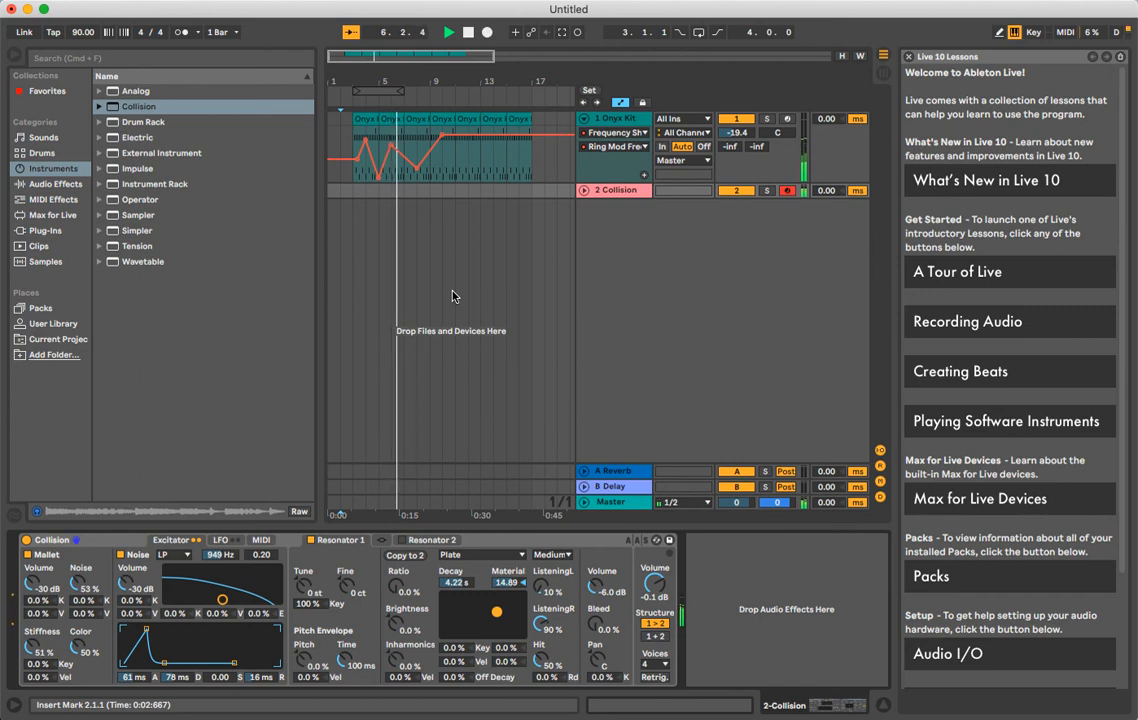
key(space)
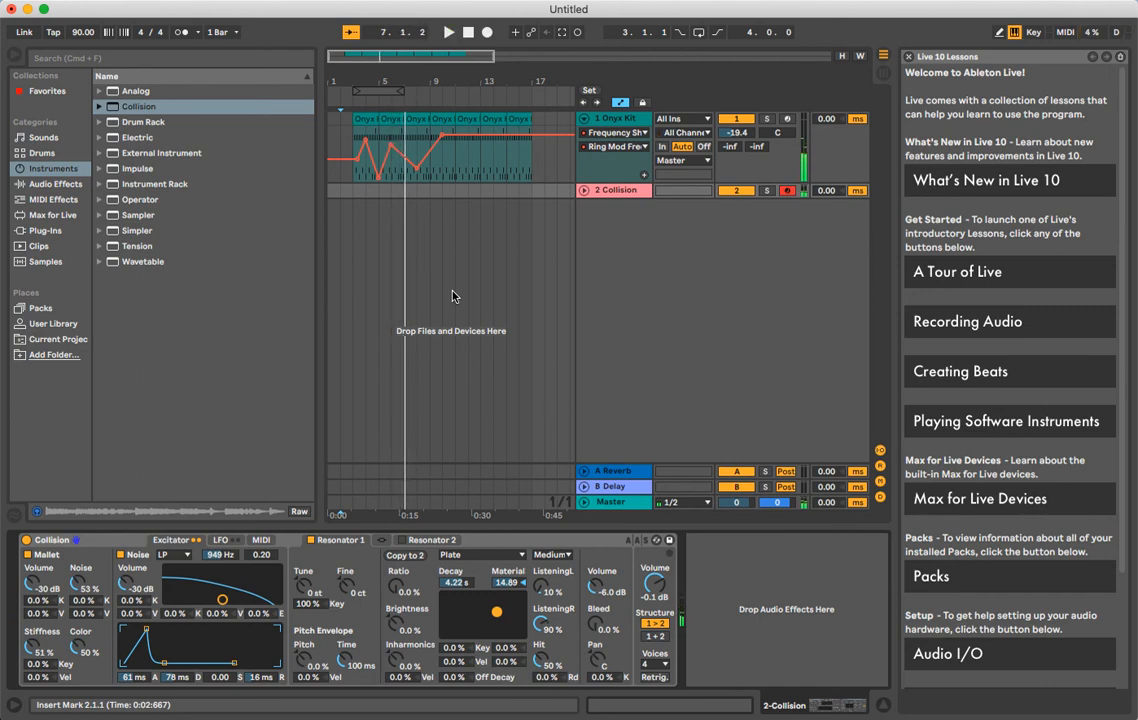